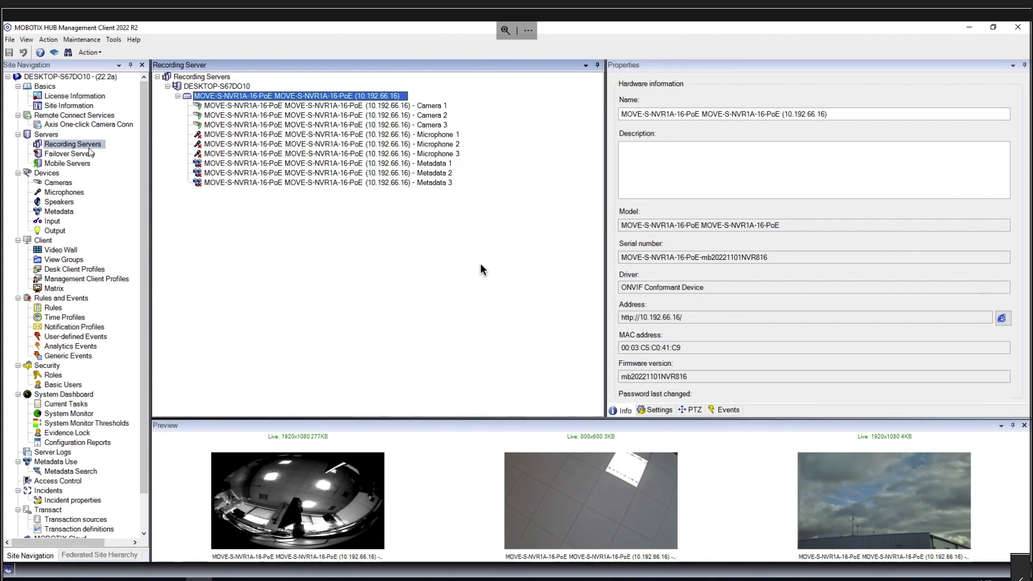
Select Camera 3 under the NVR hardware and view its Streams and Motion settings
left_click(351, 126)
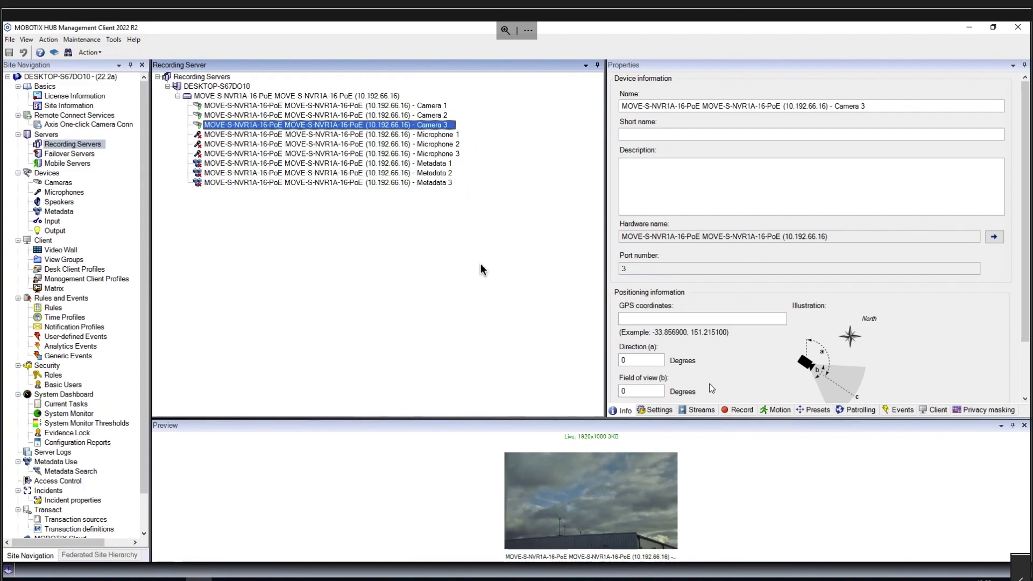
left_click(709, 411)
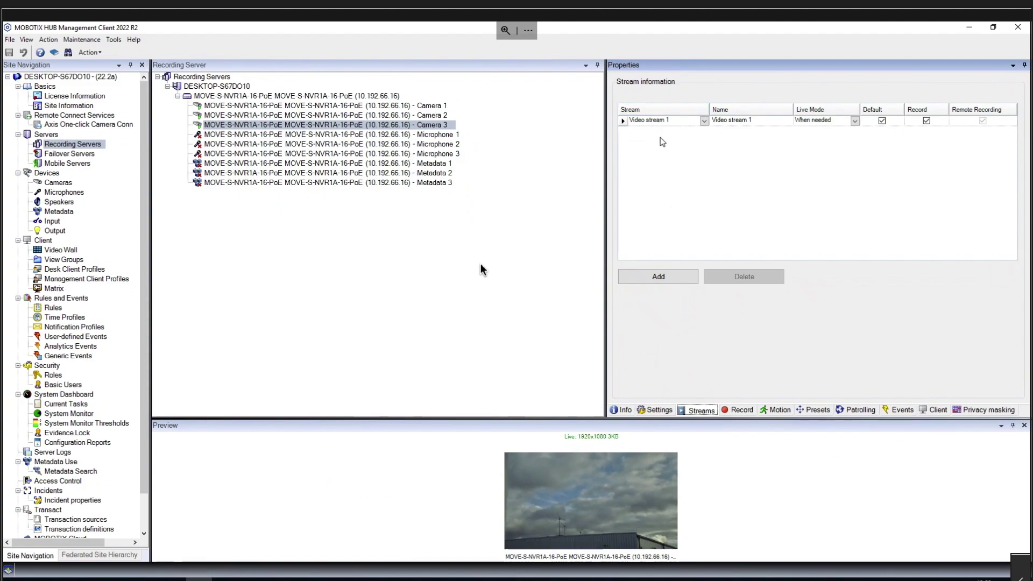
left_click(773, 411)
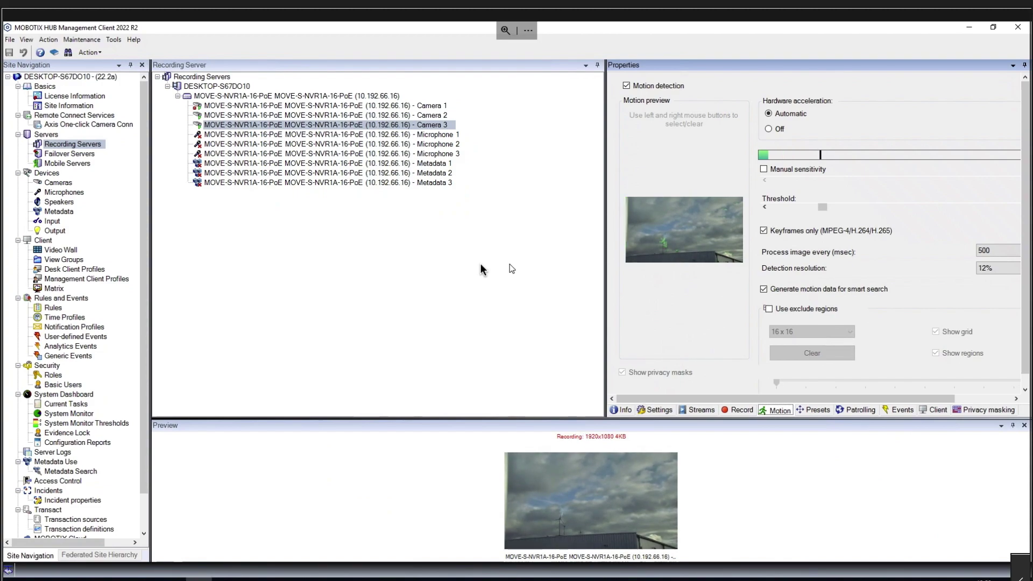
Select the MOVE NVR hardware node and bring up its context menu
left_click(252, 97)
right_click(233, 97)
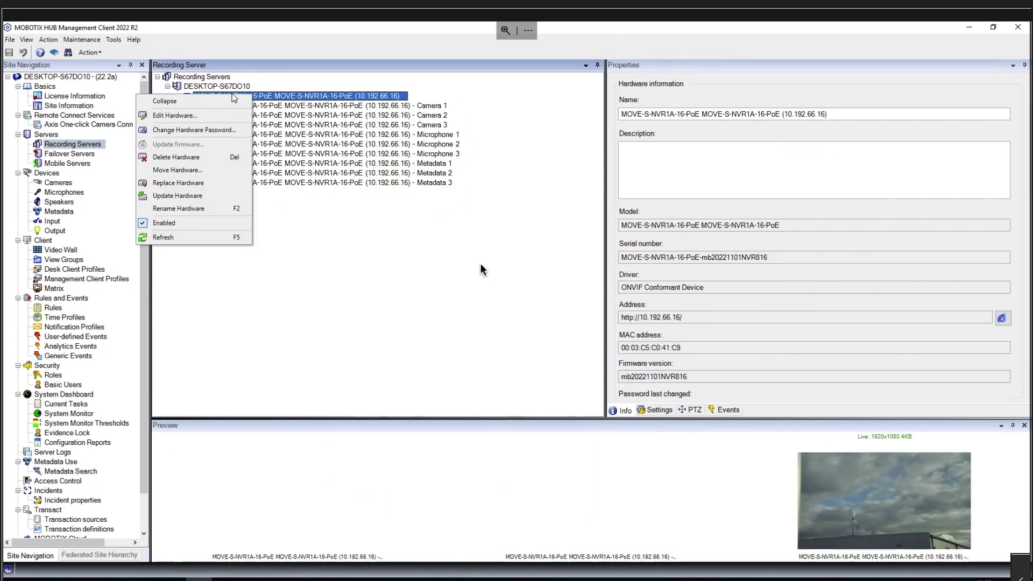
Start Add Hardware on the recording server with Manual detection and advance to driver selection
right_click(241, 86)
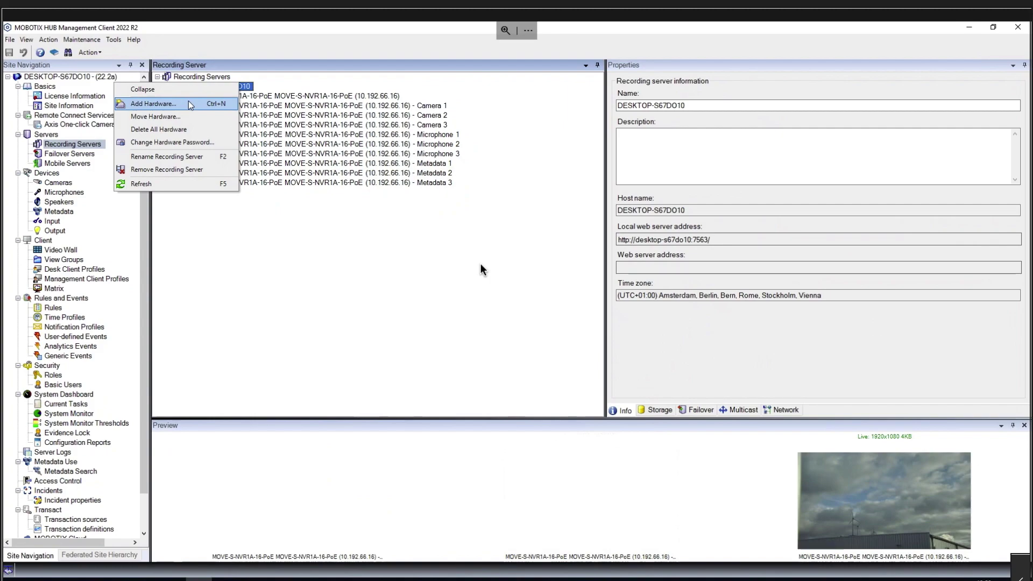
left_click(191, 105)
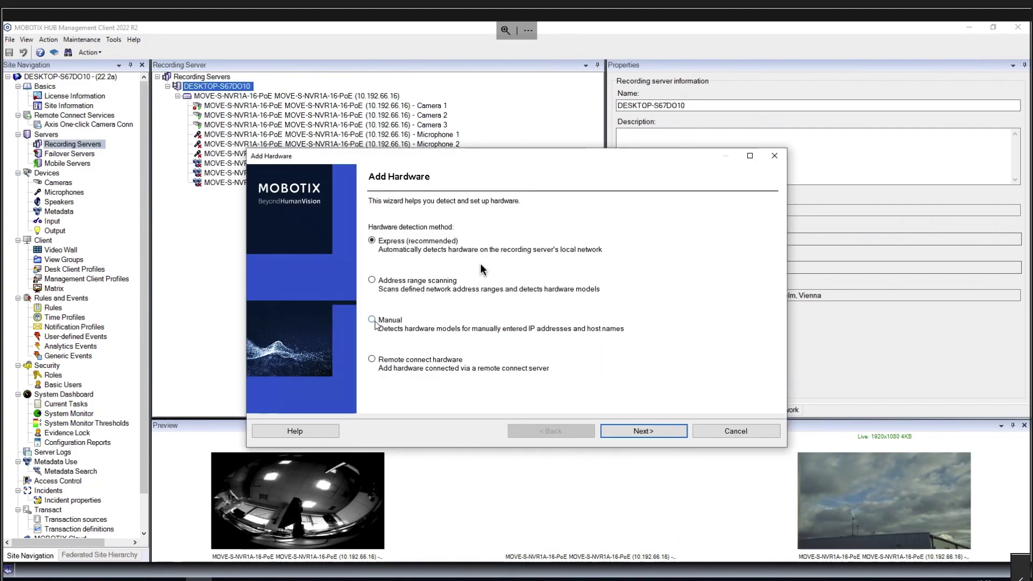
left_click(372, 321)
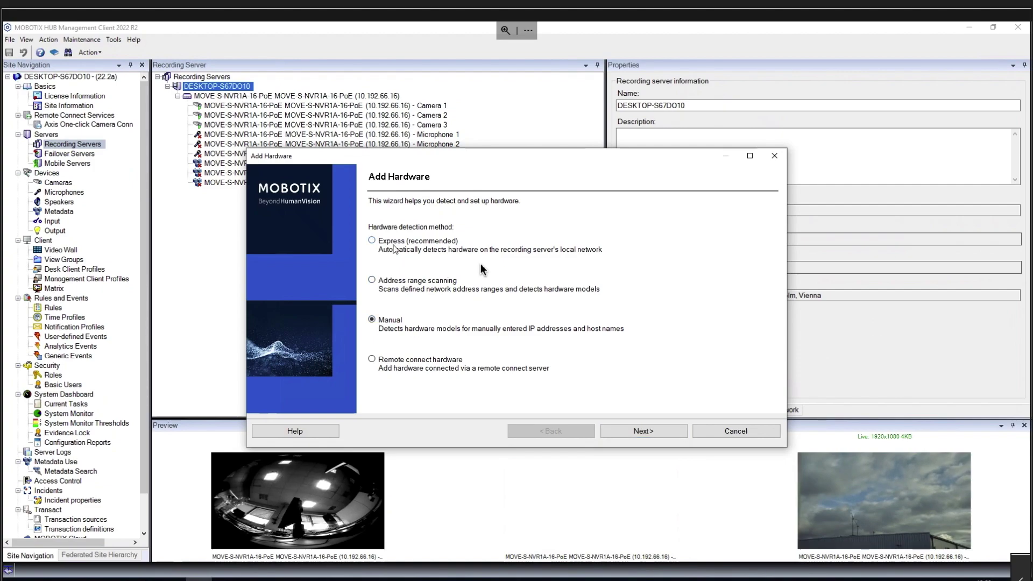
left_click(637, 432)
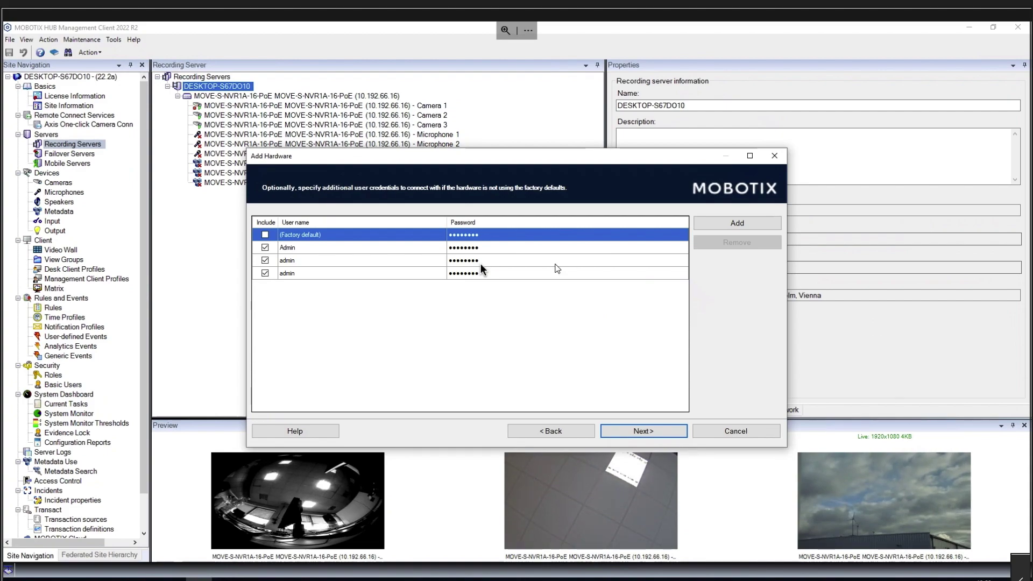
left_click(643, 432)
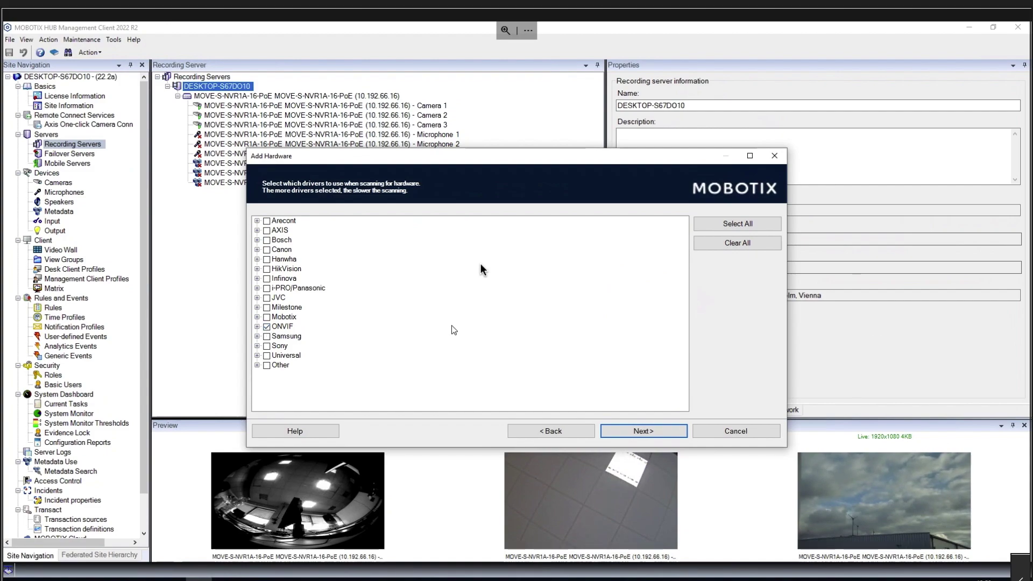
Reach the address step for 10.192.66.16, then cancel the wizard and confirm exiting
left_click(643, 431)
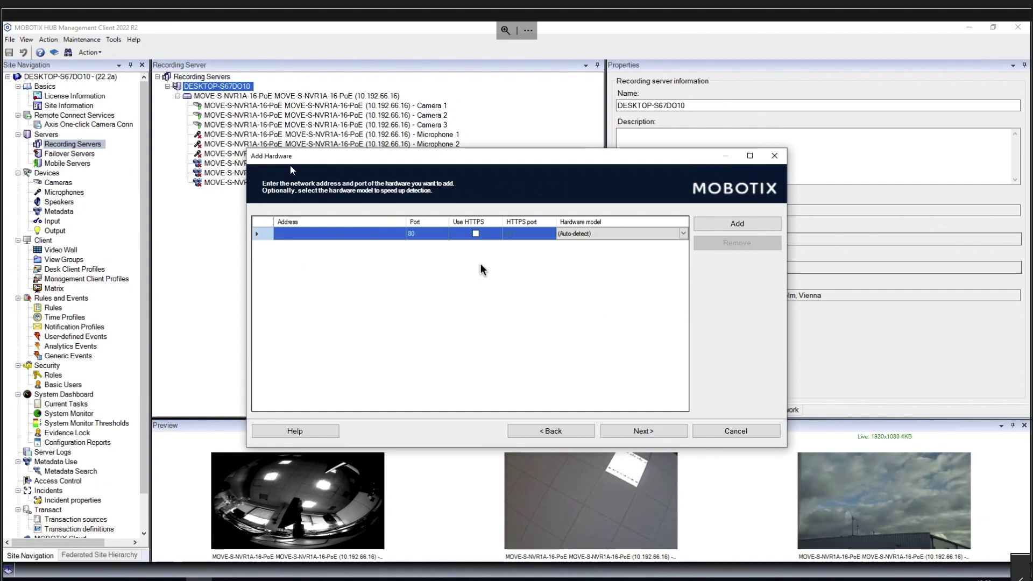
type("10.")
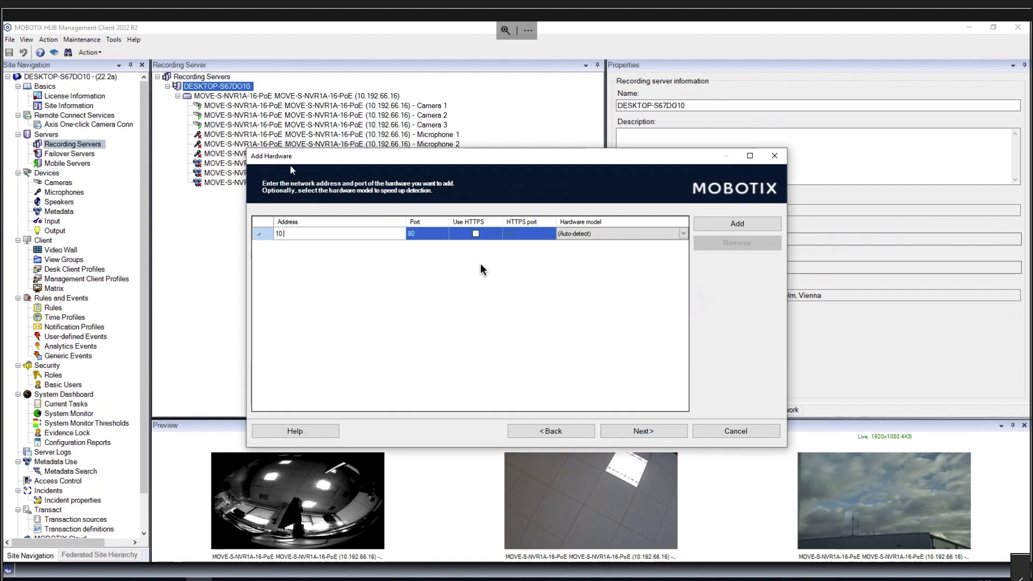
type("192.66")
type(".16")
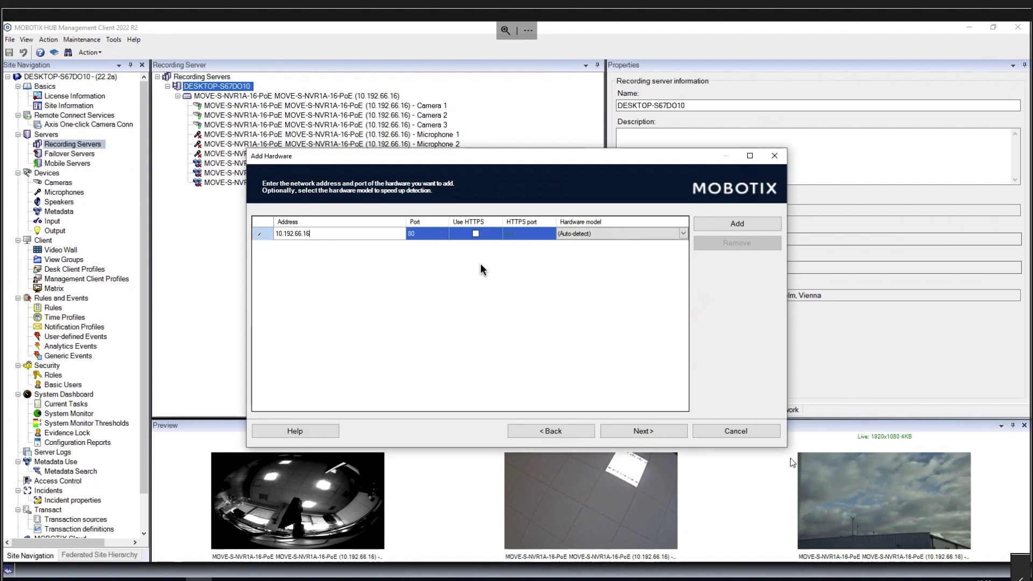
left_click(725, 433)
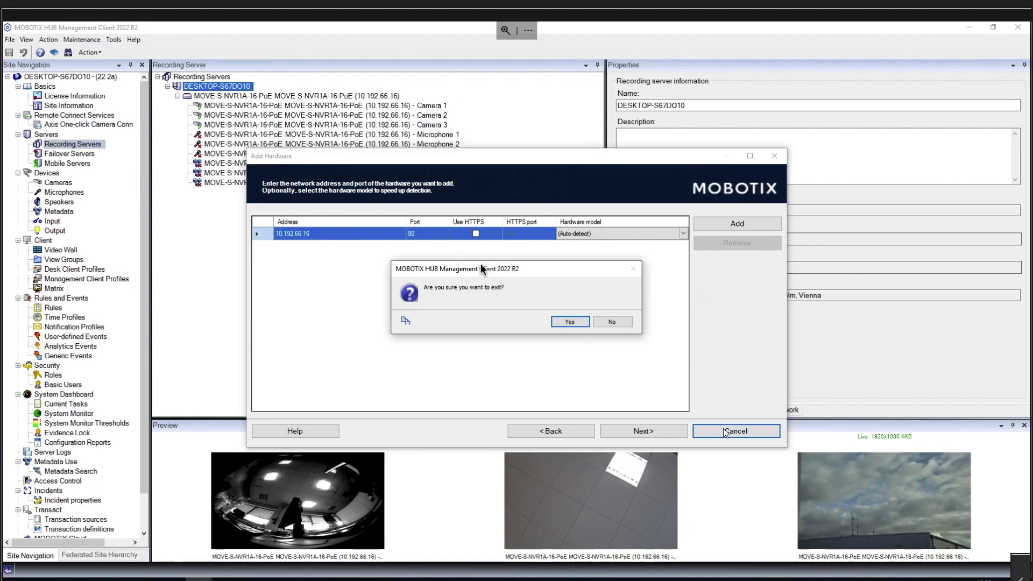
left_click(570, 321)
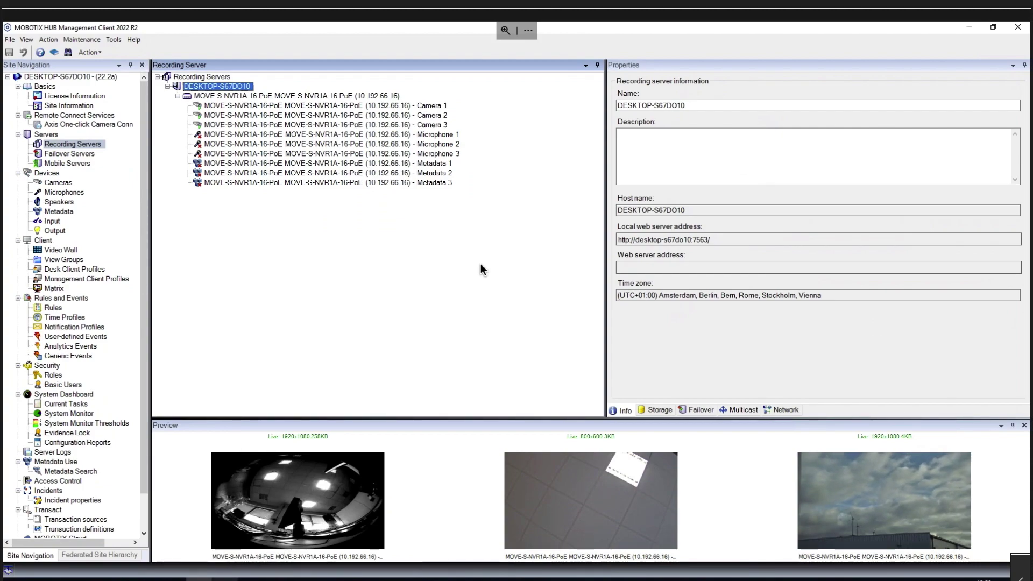
Switch to HUB Desk Client and drag Camera 3's live view to tilt the PTZ skyward
key("alt+Tab")
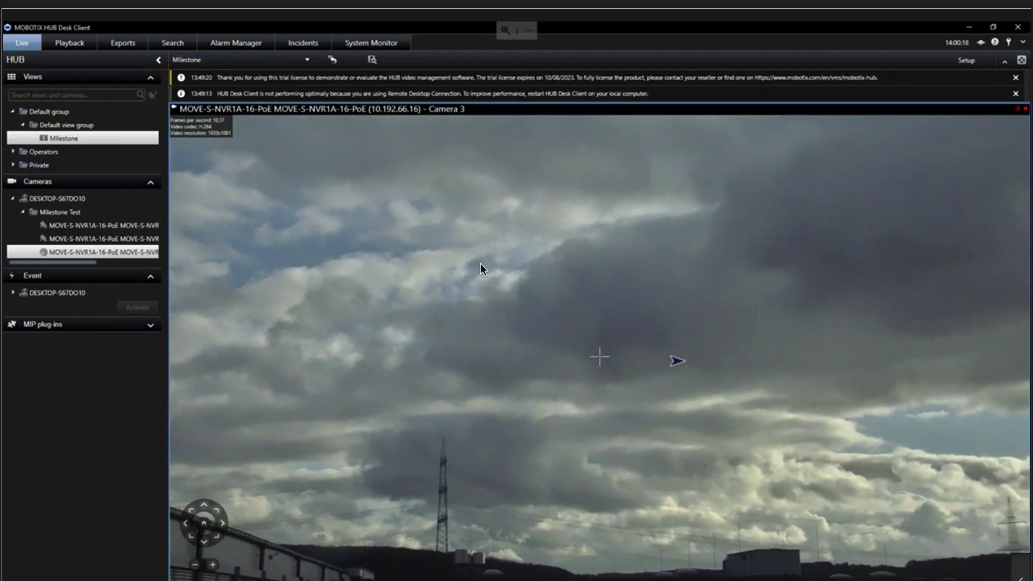
left_click_drag(678, 375, 678, 363)
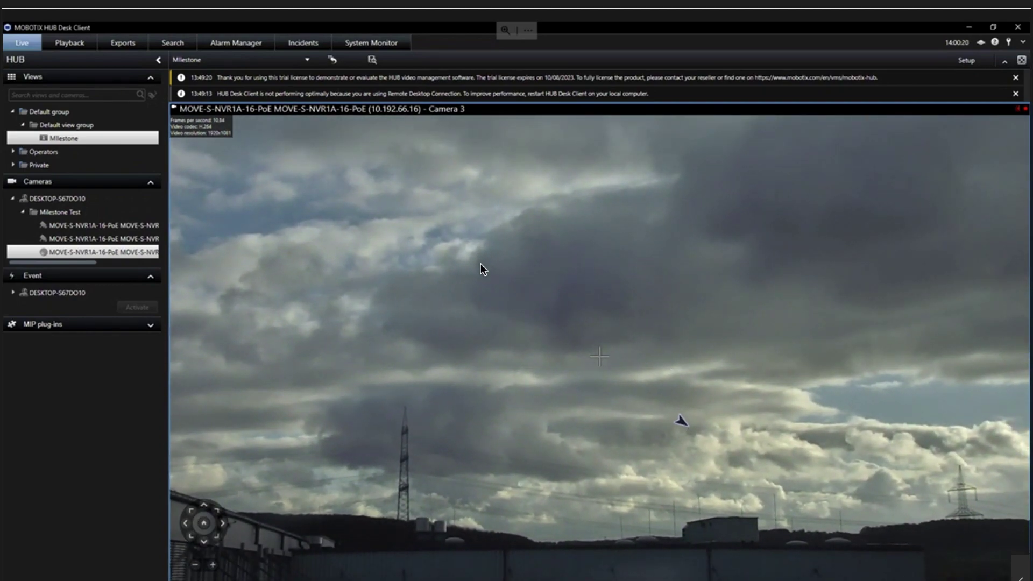
left_click_drag(682, 421, 683, 421)
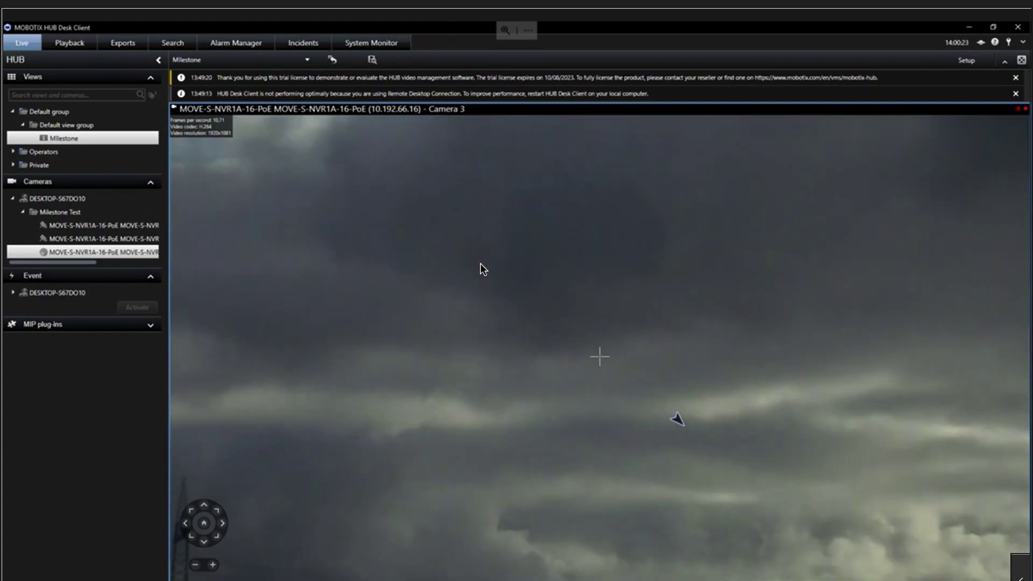
left_click_drag(682, 421, 676, 419)
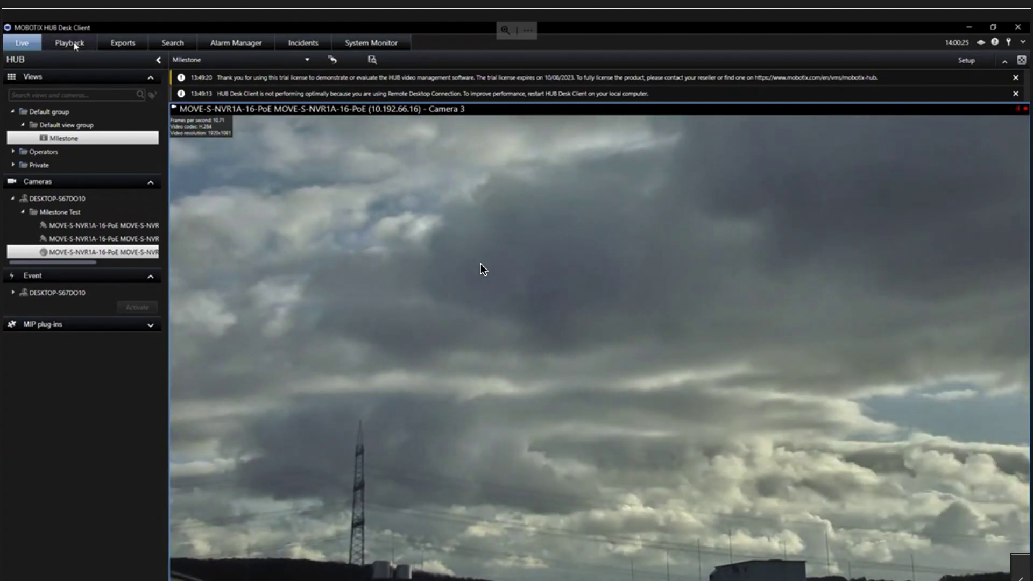
Switch Camera 3 to Playback of its 25/11/2022 recordings from just before 14:00
left_click(75, 46)
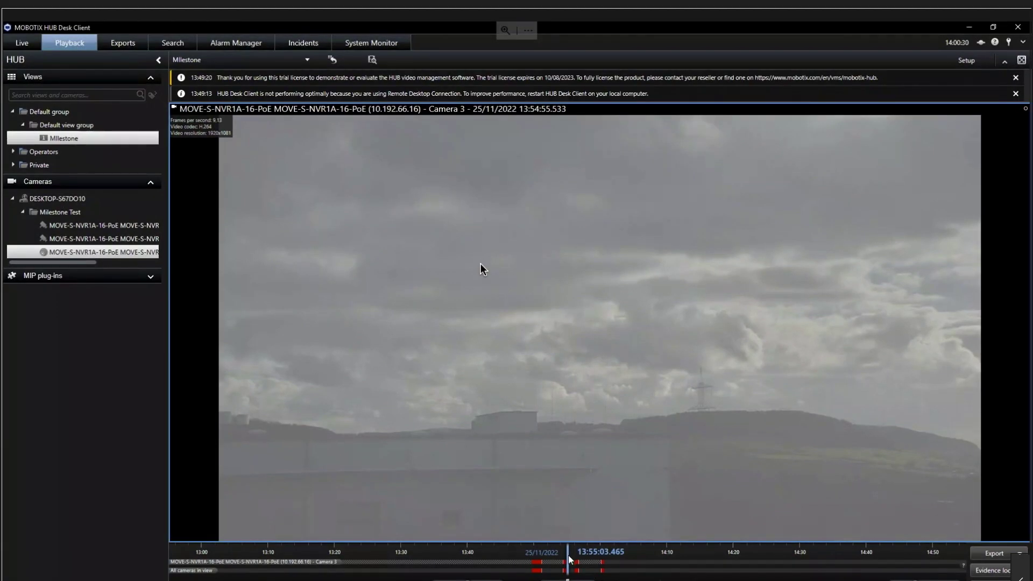
left_click_drag(569, 560, 545, 560)
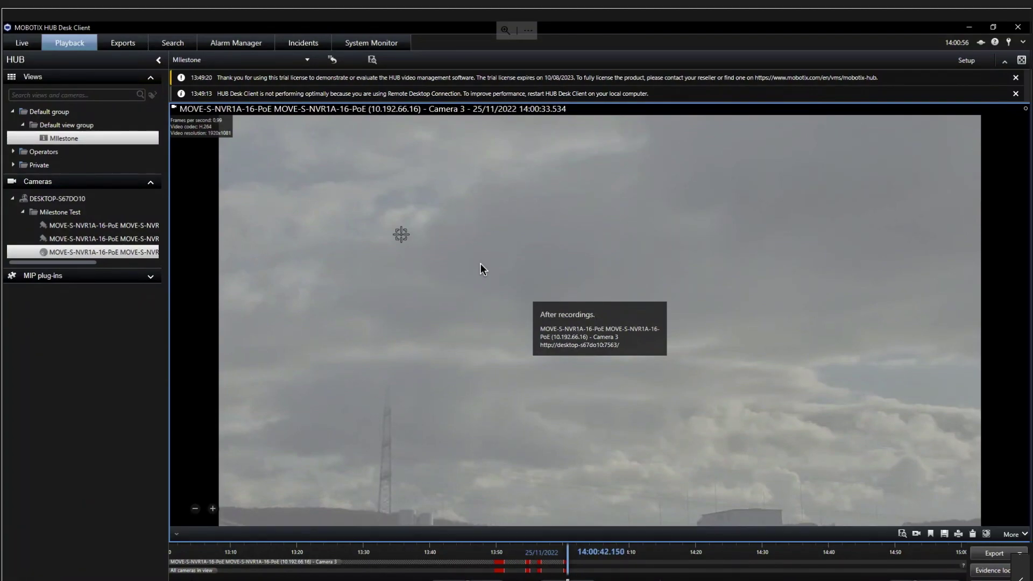
Switch the Desk Client back to Camera 3's live sky feed
left_click(30, 45)
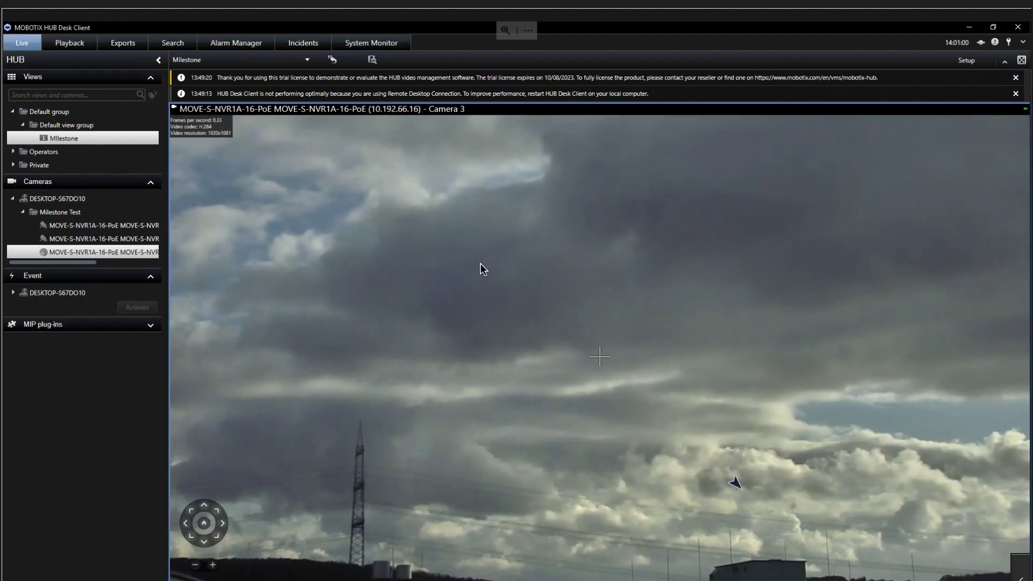